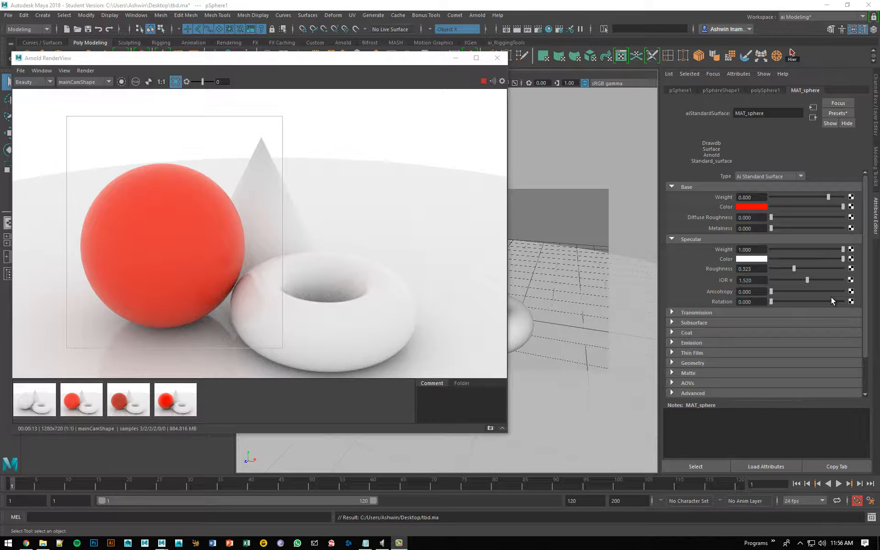
Expand MAT_sphere's Transmission and Geometry sections to expose weight, thin walled and opacity.
{"action": "left_click", "coordinate": [706, 312]}
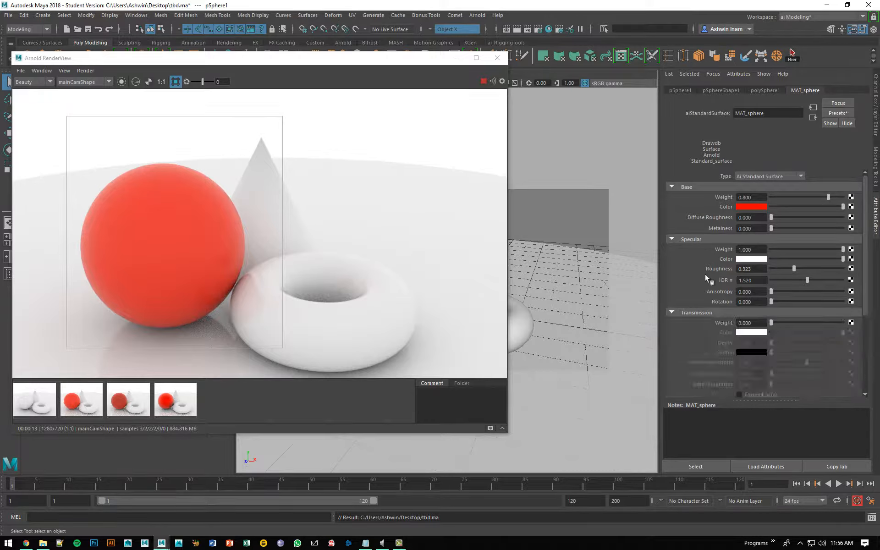
{"action": "scroll", "coordinate": [702, 278], "scroll_direction": "down", "scroll_amount": 1}
{"action": "scroll", "coordinate": [686, 295], "scroll_direction": "down", "scroll_amount": 1}
{"action": "scroll", "coordinate": [681, 300], "scroll_direction": "down", "scroll_amount": 1}
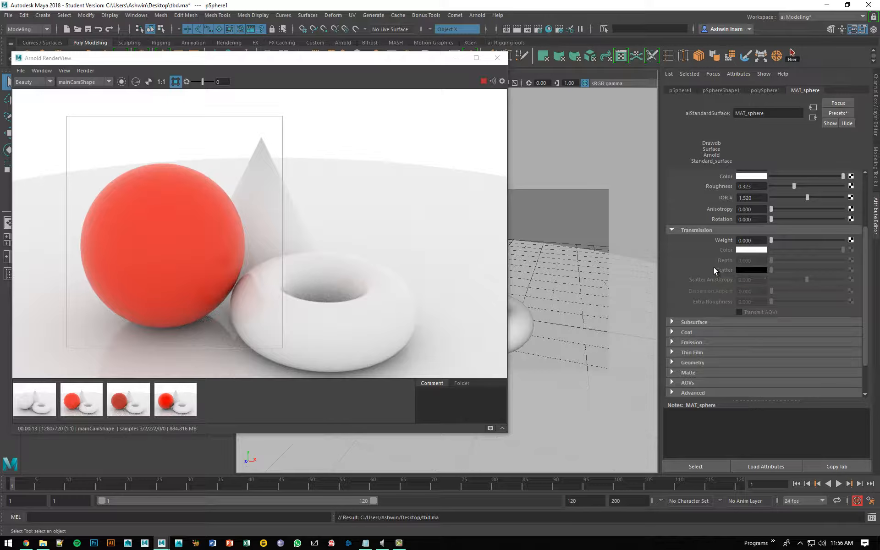
{"action": "scroll", "coordinate": [708, 303], "scroll_direction": "down", "scroll_amount": 2}
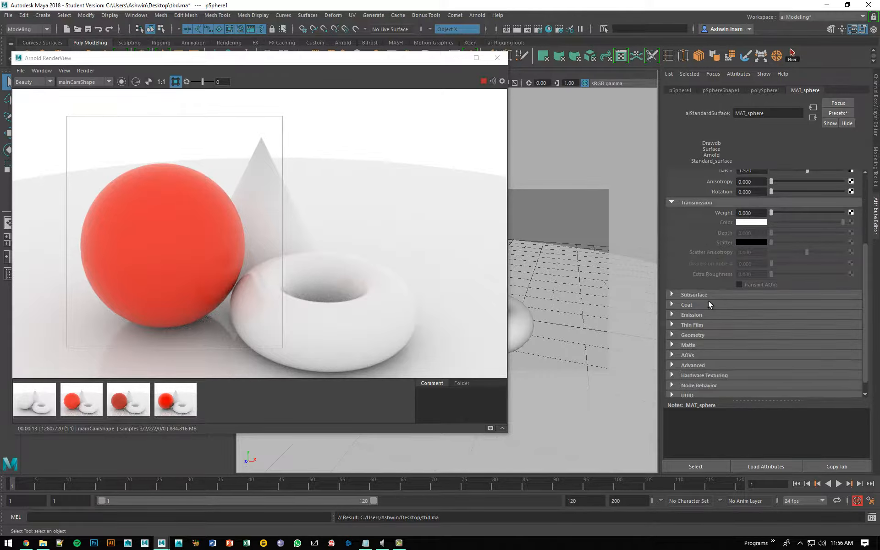
{"action": "left_click", "coordinate": [695, 335]}
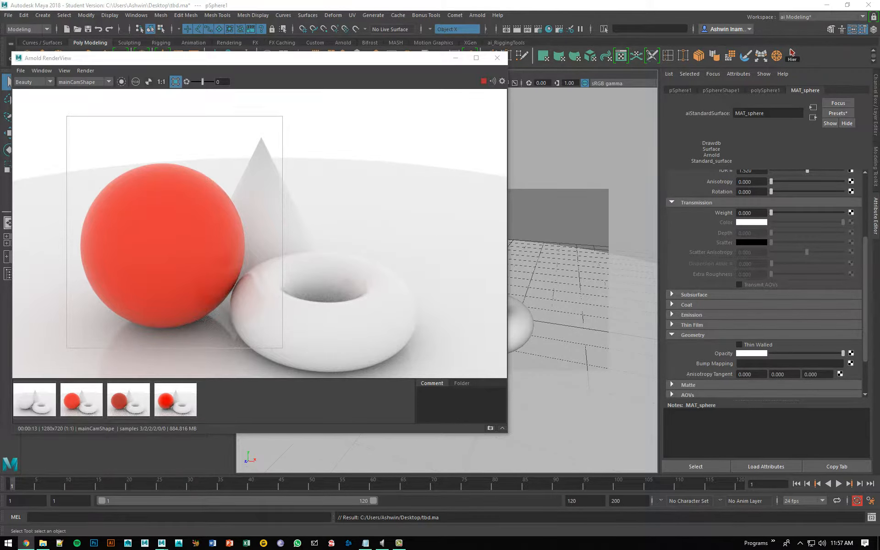
Search Google Images for 'leaf opacity maps' and preview the maple leaf mask.
{"action": "key", "text": "alt+Tab"}
{"action": "type", "text": "images.go"}
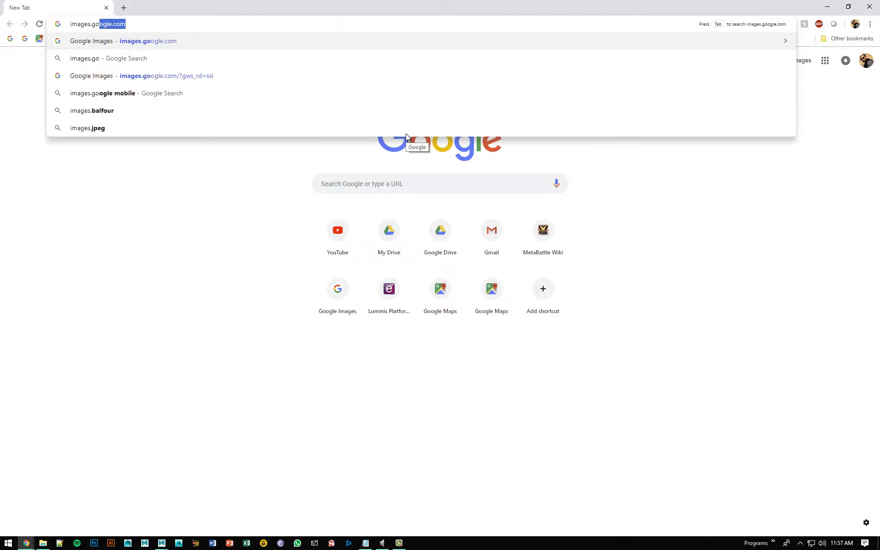
{"action": "type", "text": "ogle."}
{"action": "key", "text": "Return"}
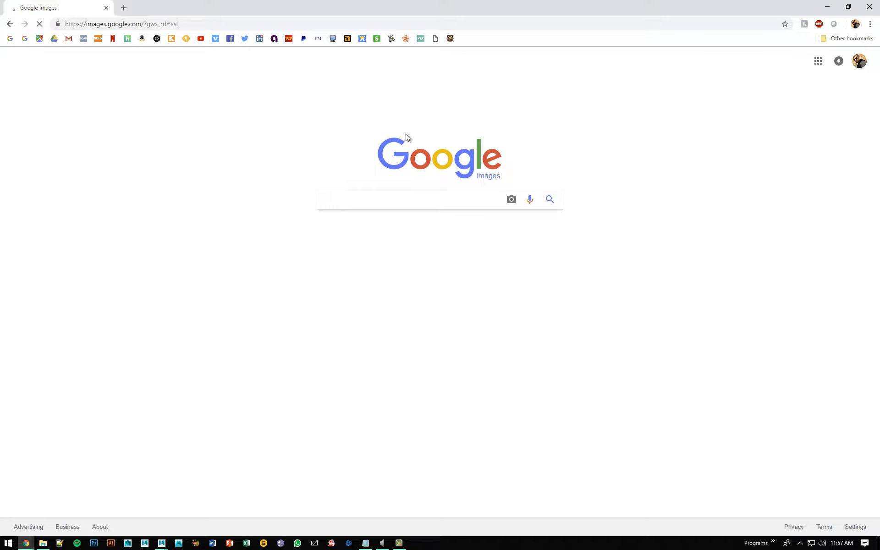
{"action": "type", "text": "leaf opacity m"}
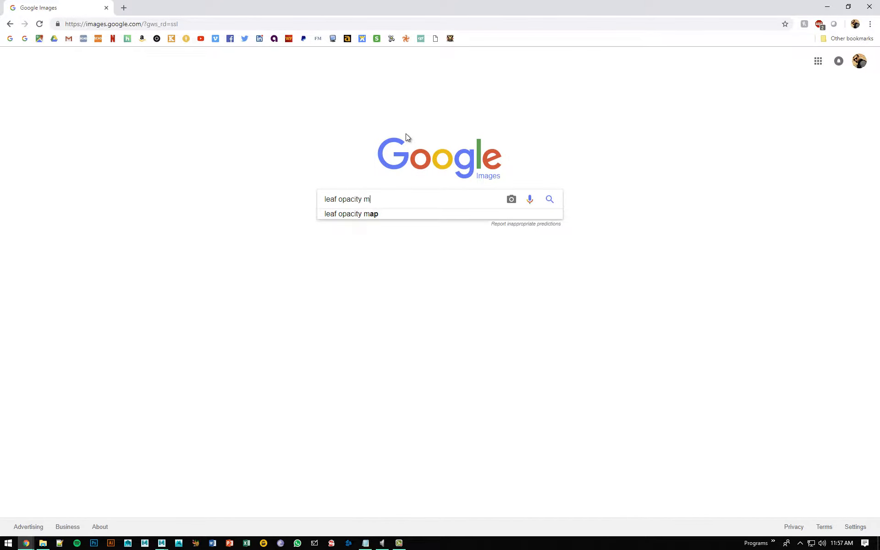
{"action": "type", "text": "aps"}
{"action": "key", "text": "Return"}
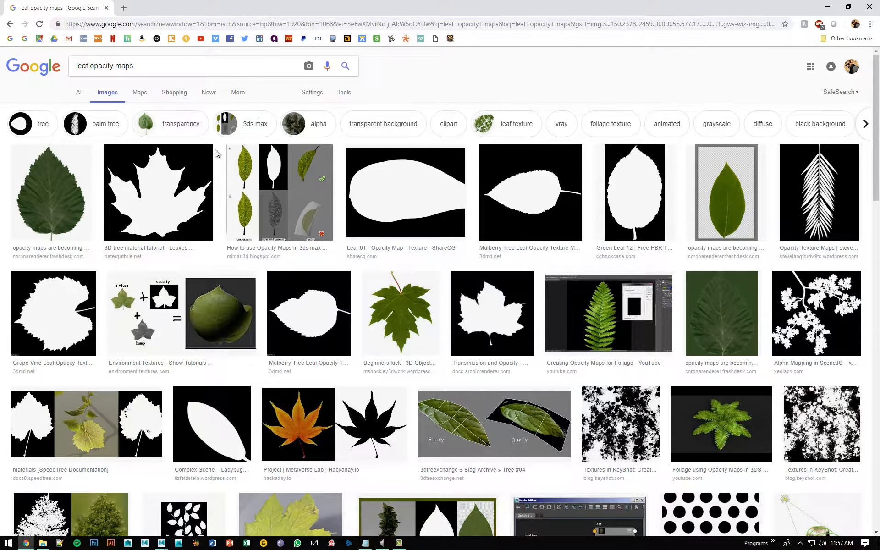
{"action": "left_click", "coordinate": [160, 195]}
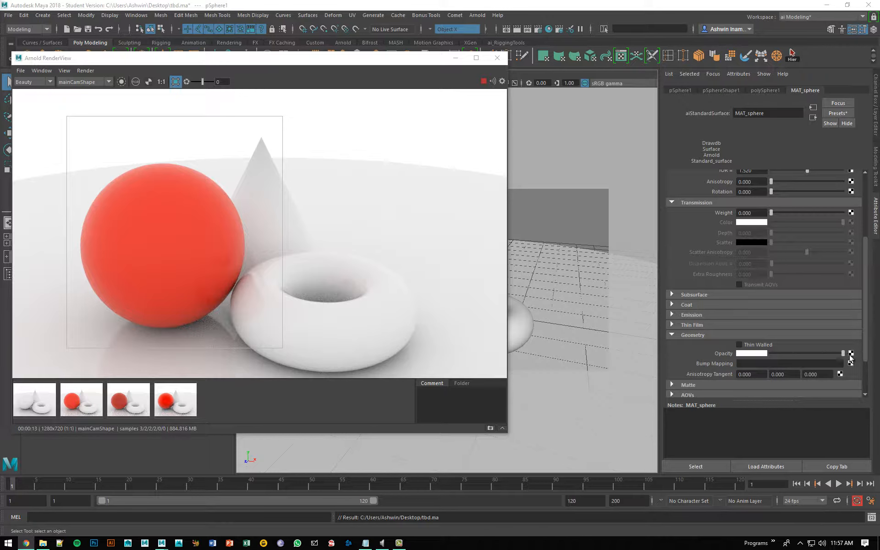
Raise MAT_sphere's transmission weight to about 0.645 so the sphere renders translucent pink.
{"action": "left_click", "coordinate": [686, 335]}
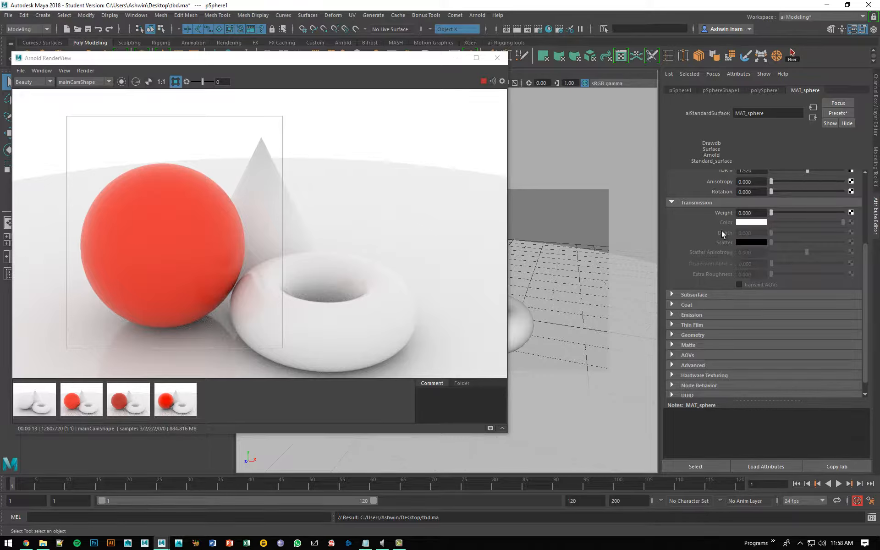
{"action": "scroll", "coordinate": [799, 227], "scroll_direction": "up", "scroll_amount": 1}
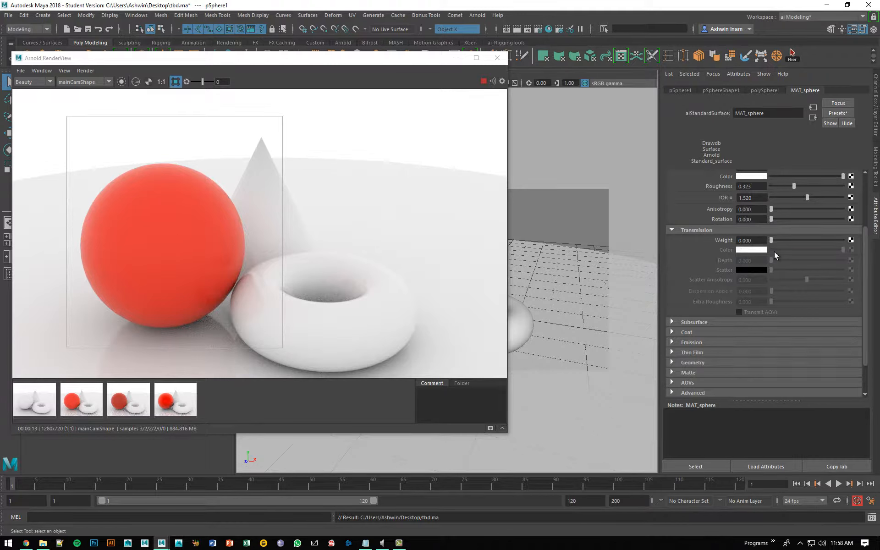
{"action": "left_click_drag", "start_coordinate": [774, 239], "coordinate": [817, 243]}
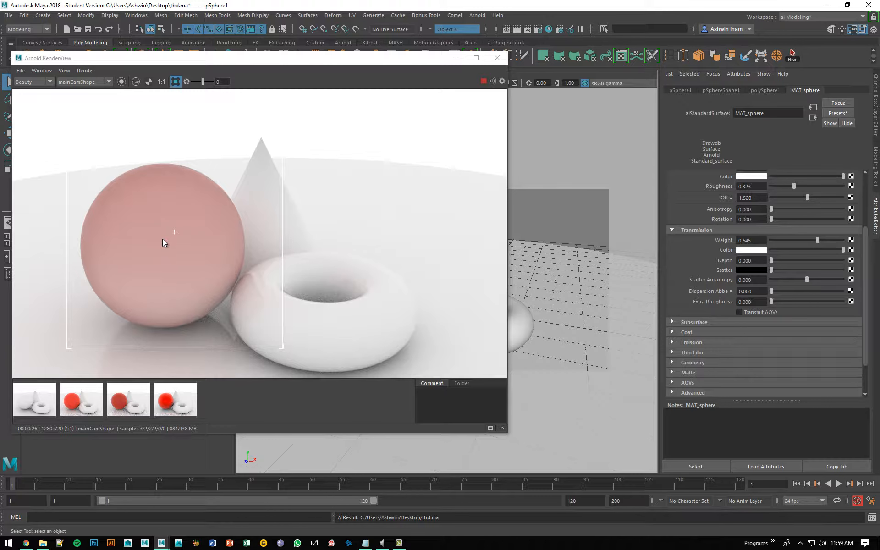
{"action": "mouse_move", "coordinate": [305, 57]}
{"action": "left_mouse_down"}
{"action": "mouse_move", "coordinate": [382, 333]}
{"action": "mouse_move", "coordinate": [334, 136]}
{"action": "left_mouse_up"}
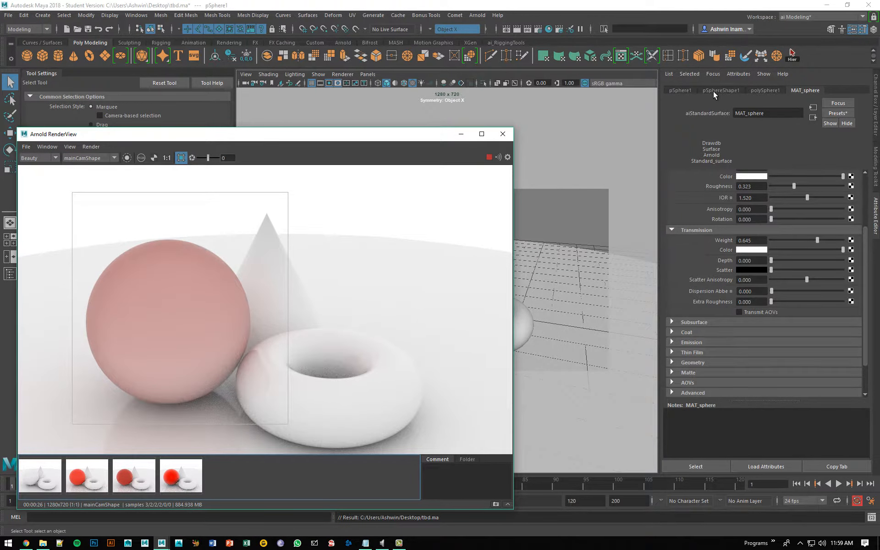
Snapshot the render, then make the sphere mesh non-opaque in its shape's Arnold settings.
{"action": "left_click", "coordinate": [712, 91]}
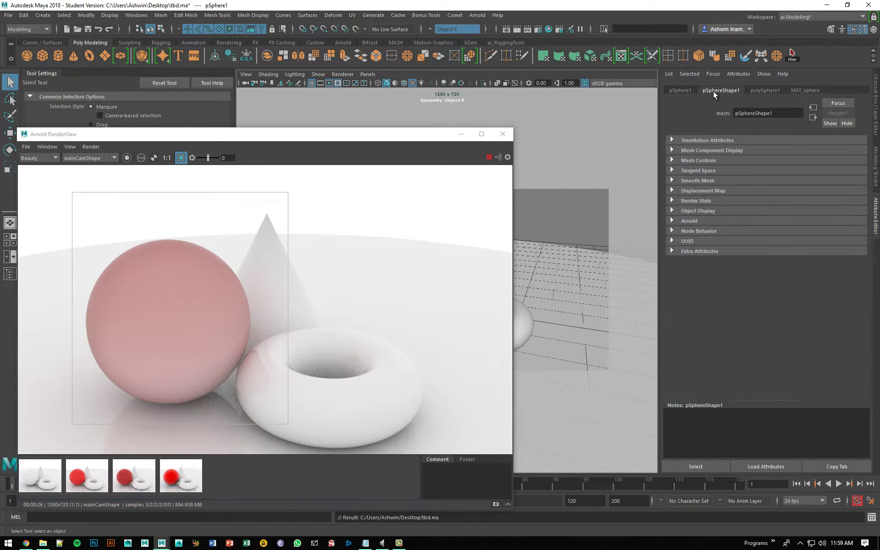
{"action": "left_click", "coordinate": [690, 220]}
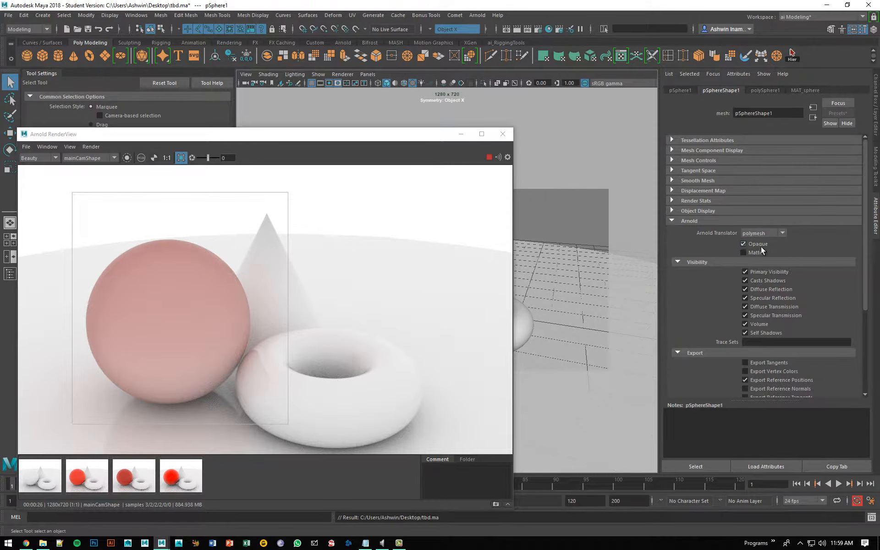
{"action": "left_click", "coordinate": [496, 504]}
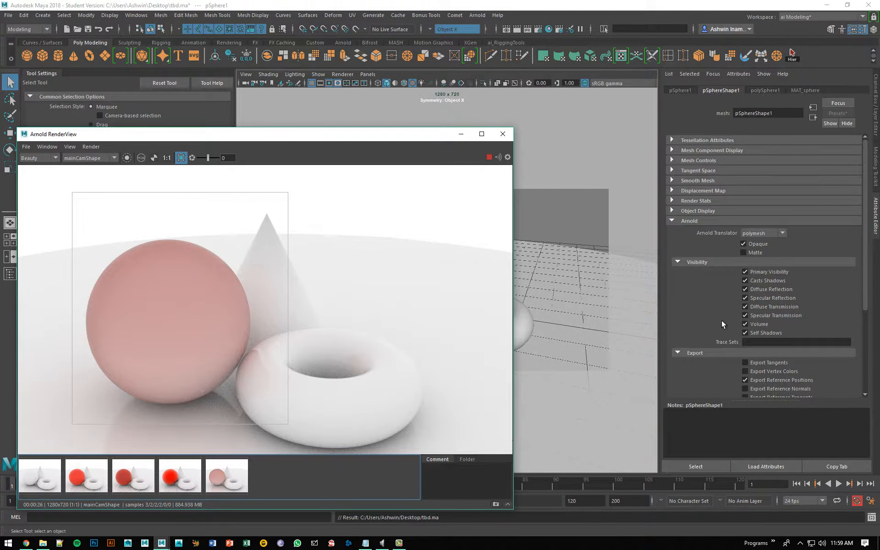
{"action": "left_click", "coordinate": [755, 246]}
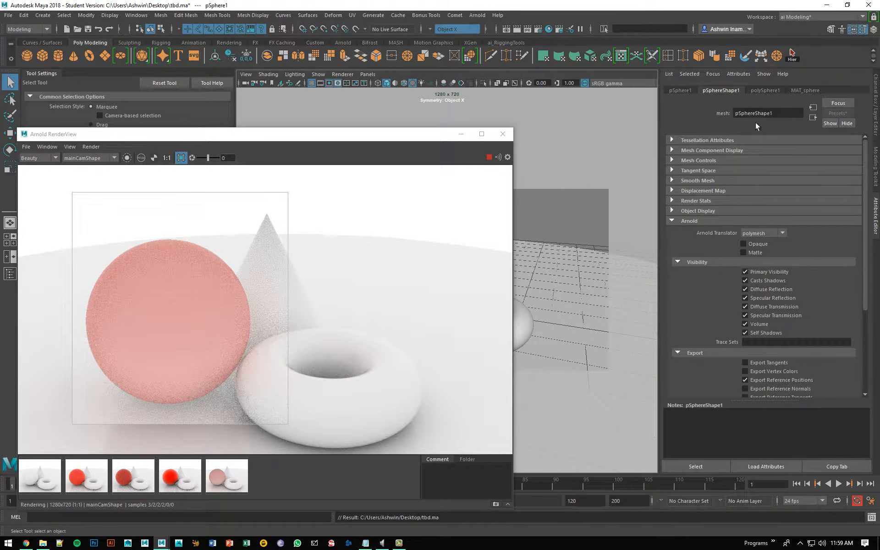
Let the render update with the non-opaque sphere and store it as a sixth snapshot.
{"action": "left_click", "coordinate": [797, 89]}
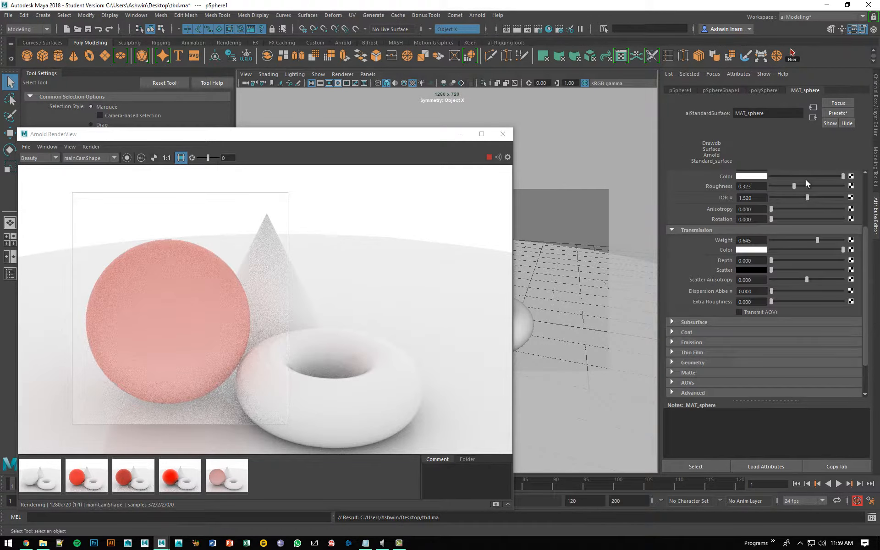
{"action": "left_click", "coordinate": [727, 90]}
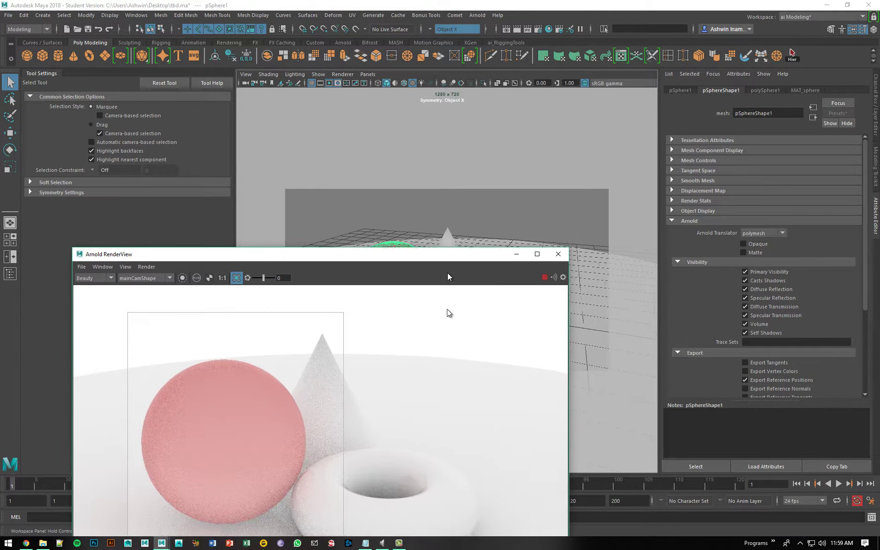
{"action": "left_click_drag", "start_coordinate": [389, 140], "coordinate": [445, 342]}
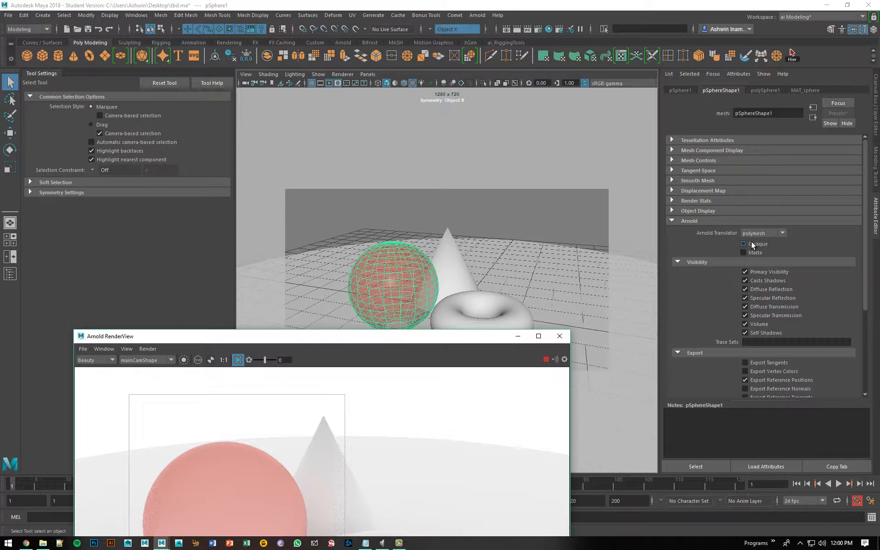
{"action": "left_click_drag", "start_coordinate": [462, 336], "coordinate": [459, 54]}
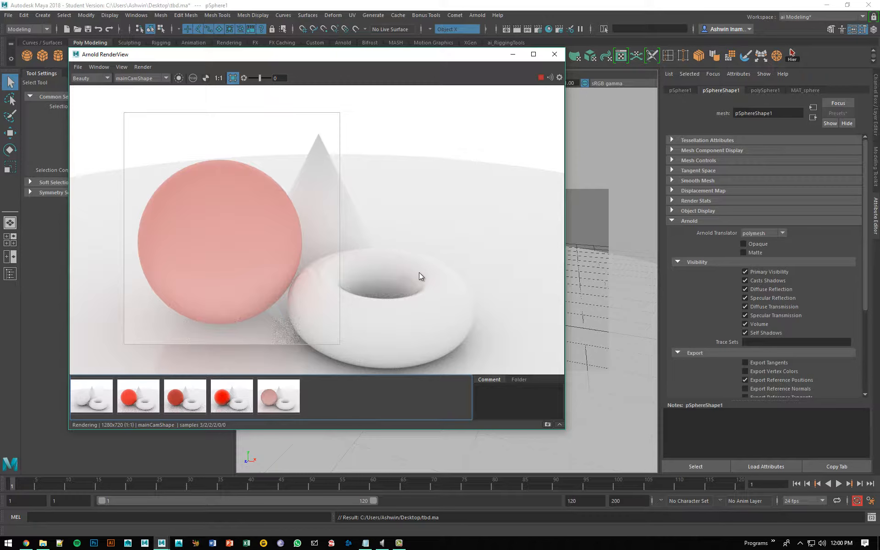
{"action": "left_click", "coordinate": [548, 425]}
Compare the earlier darker pink snapshot against the latest brighter one in RenderView.
{"action": "left_click", "coordinate": [278, 402]}
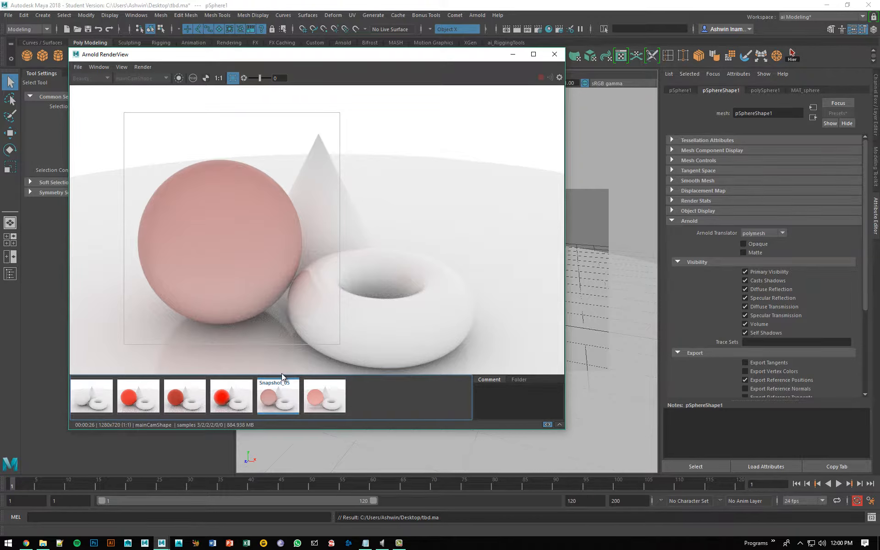
{"action": "left_click", "coordinate": [330, 404]}
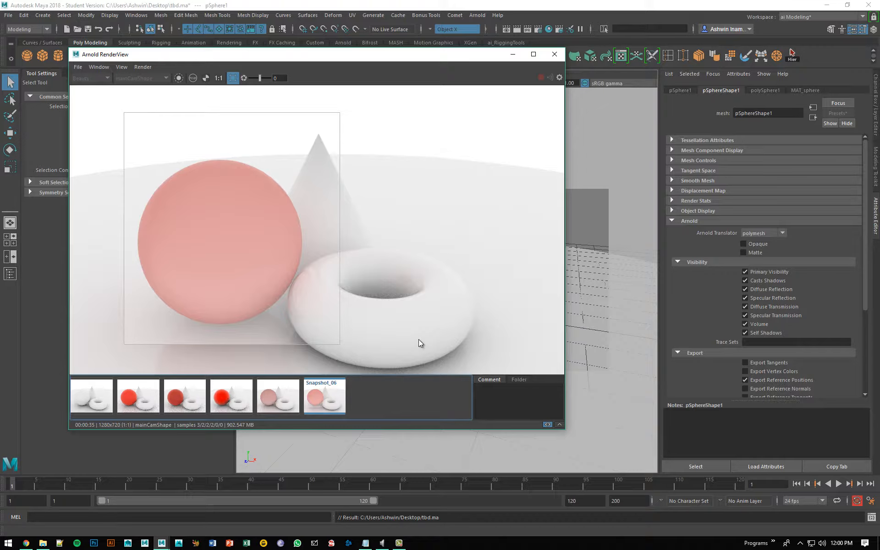
{"action": "left_click", "coordinate": [278, 396]}
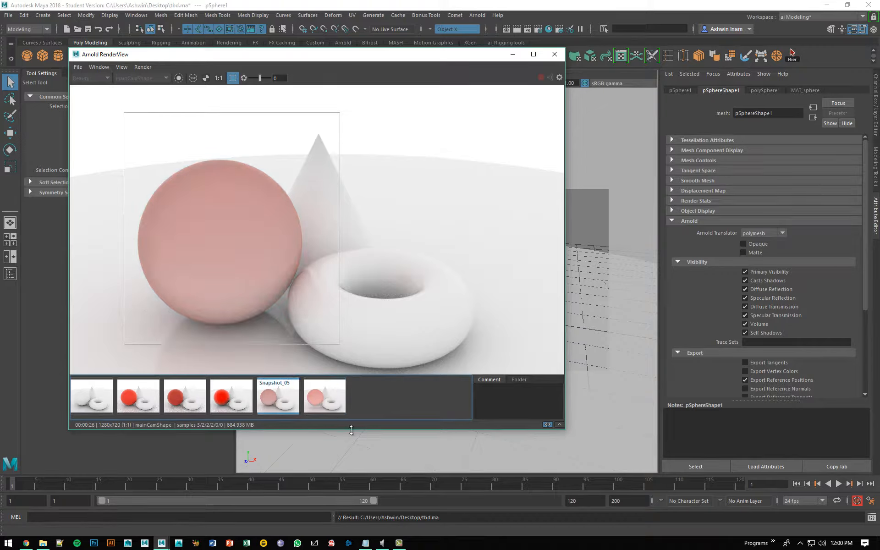
{"action": "left_click", "coordinate": [329, 397]}
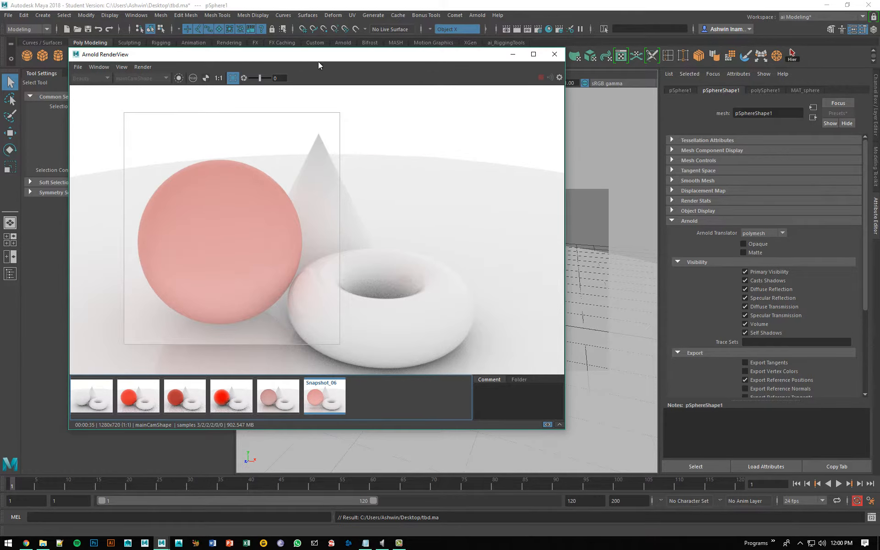
Set MAT_sphere's transmission weight to 1.0 and return to the live render of the clear sphere.
{"action": "left_click_drag", "start_coordinate": [325, 57], "coordinate": [283, 86]}
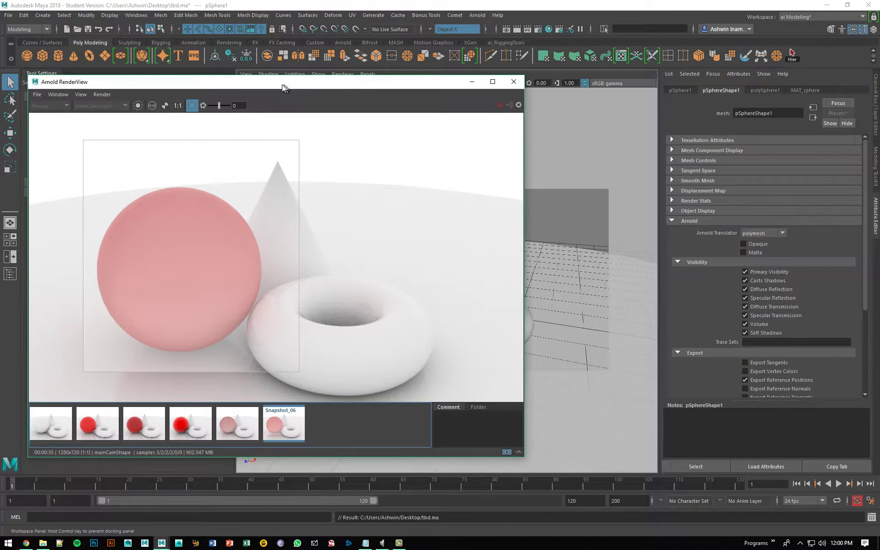
{"action": "left_click", "coordinate": [805, 91]}
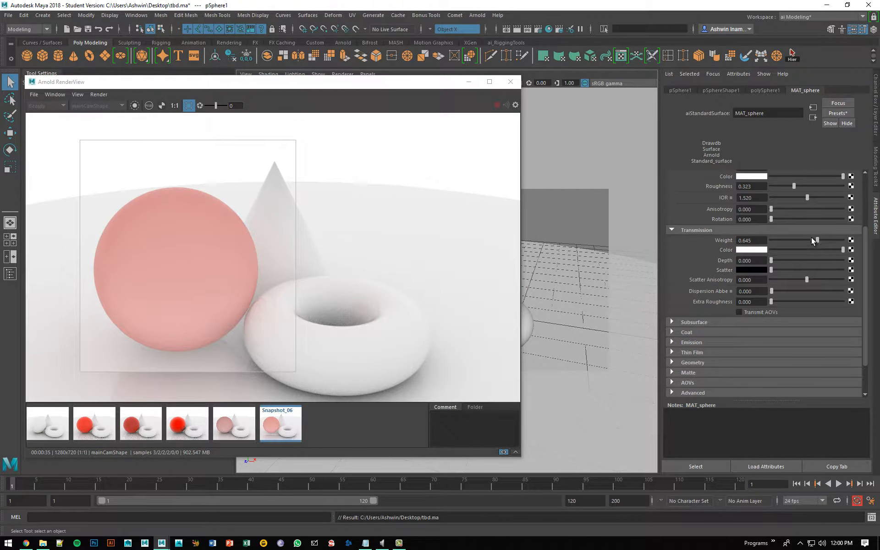
{"action": "left_click_drag", "start_coordinate": [820, 241], "coordinate": [856, 245]}
{"action": "left_click", "coordinate": [504, 452]}
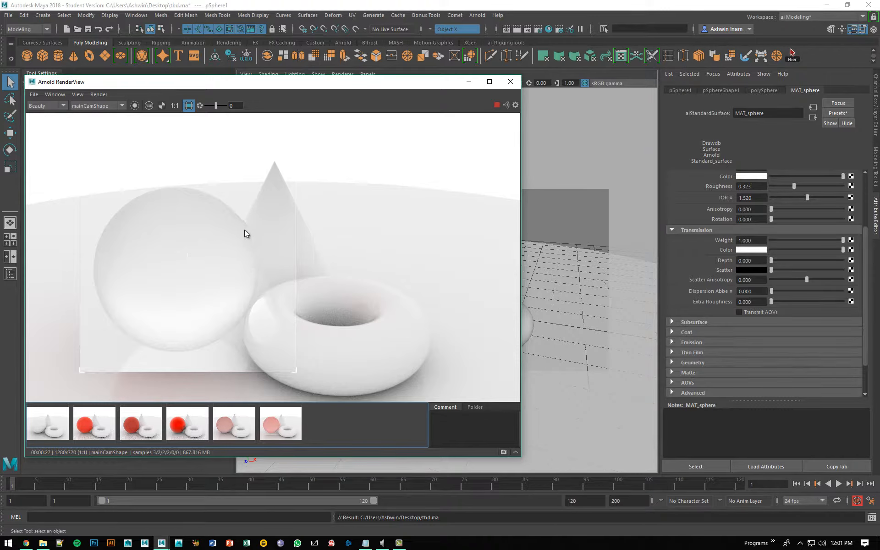
{"action": "scroll", "coordinate": [768, 226], "scroll_direction": "up", "scroll_amount": 2}
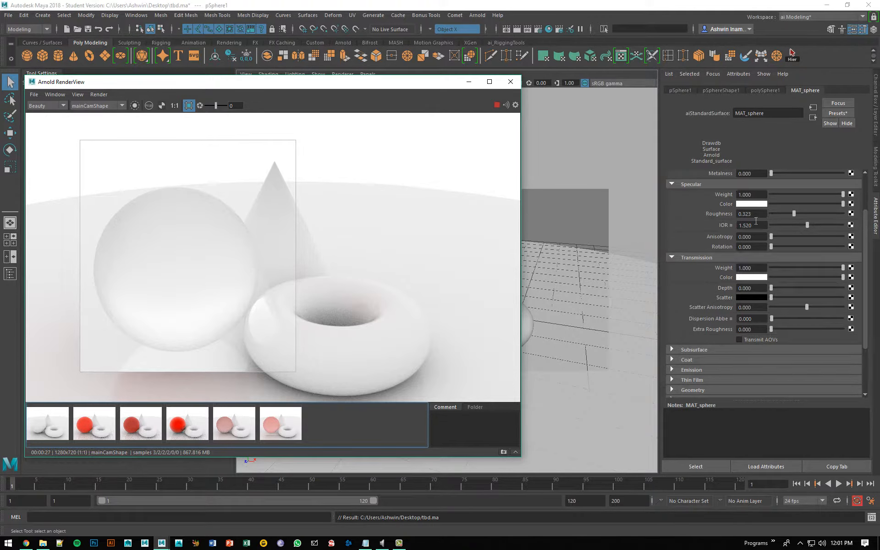
Try specular roughness 0.671, then settle on 0.000 for sharp glassy refraction.
{"action": "left_click_drag", "start_coordinate": [793, 213], "coordinate": [773, 214]}
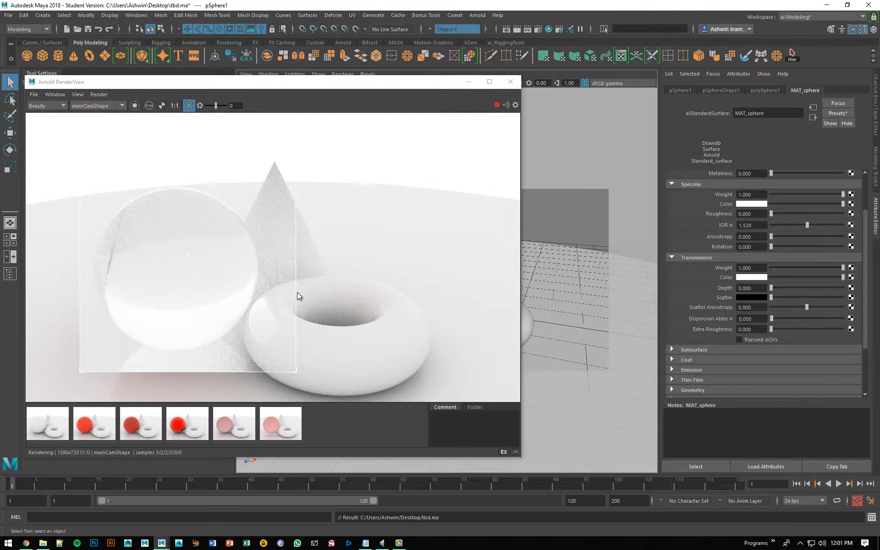
{"action": "left_click_drag", "start_coordinate": [772, 213], "coordinate": [819, 214]}
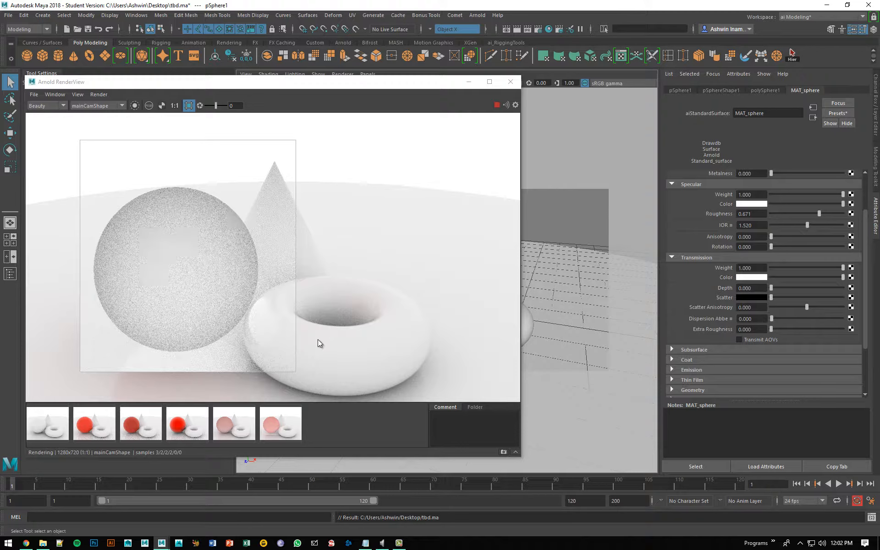
{"action": "left_click", "coordinate": [772, 214]}
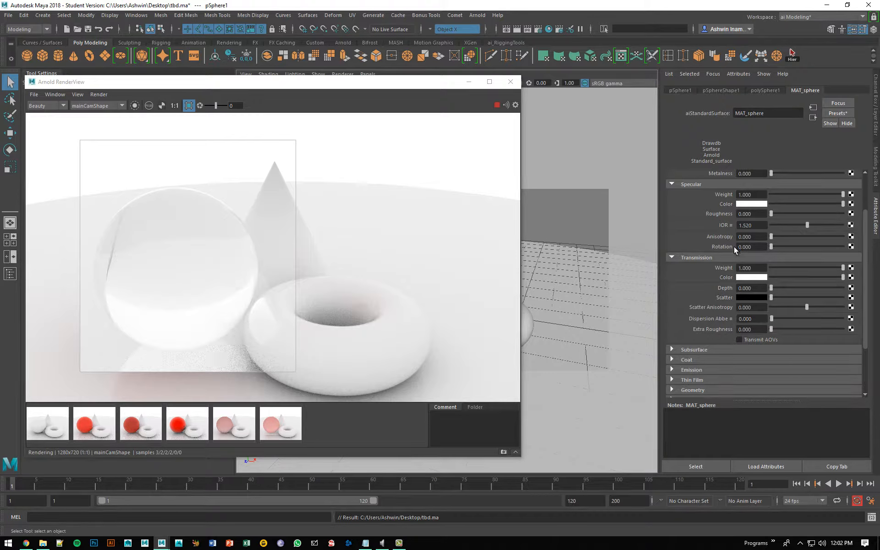
Set the specular IOR to 1.000 so the glass sphere nearly vanishes from the render.
{"action": "left_click_drag", "start_coordinate": [745, 226], "coordinate": [755, 231]}
{"action": "type", "text": "1"}
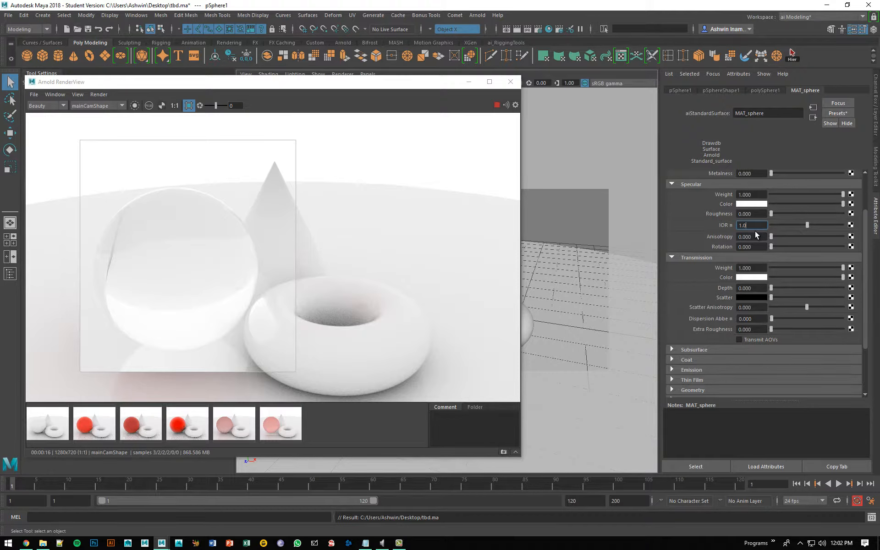
{"action": "key", "text": "Return"}
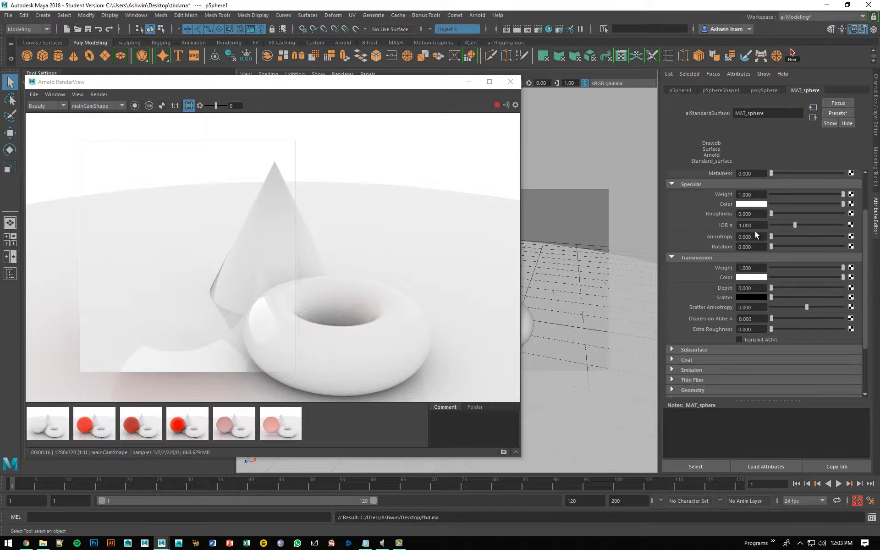
{"action": "left_click", "coordinate": [755, 225]}
{"action": "type", "text": "1"}
Try IOR values 1.010 and 1.100, then settle on 1.070 for faint refraction.
{"action": "key", "text": "Return"}
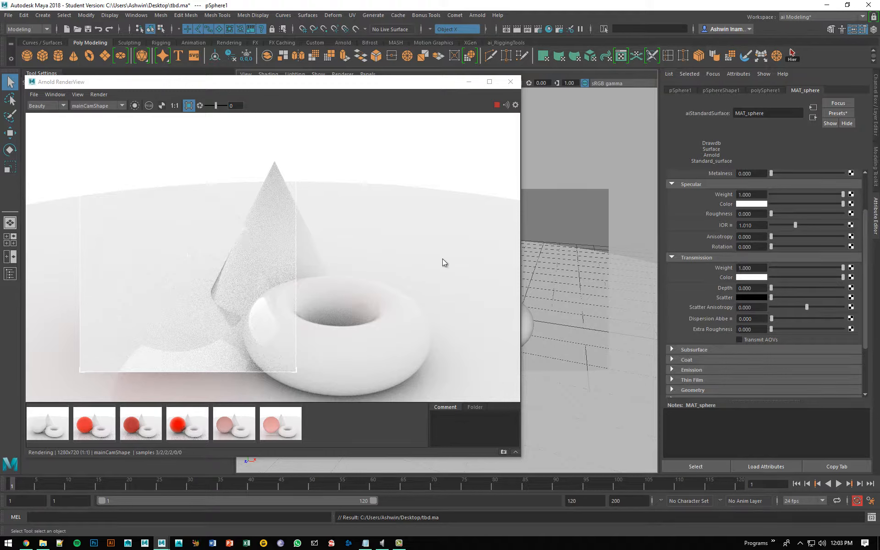
{"action": "left_click", "coordinate": [756, 227]}
{"action": "type", "text": "1.1"}
{"action": "key", "text": "Return"}
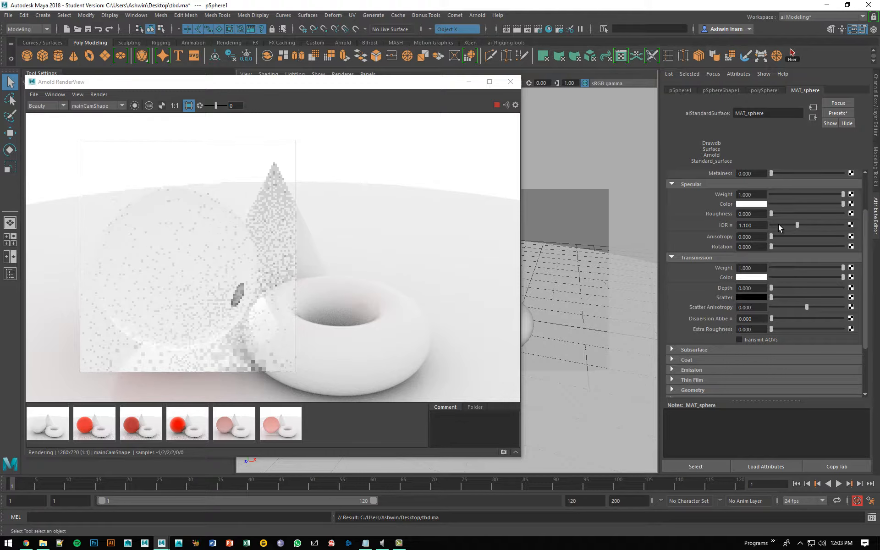
{"action": "left_click", "coordinate": [749, 222]}
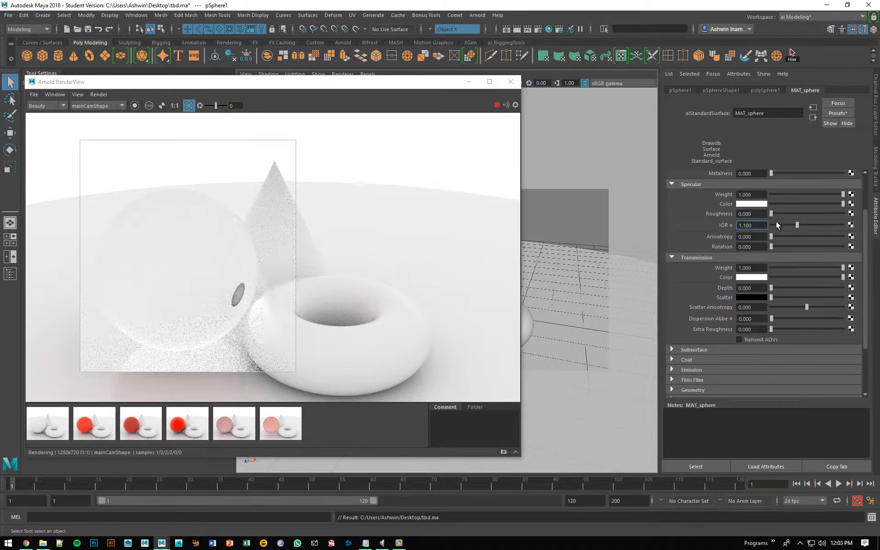
{"action": "key", "text": "BackSpace"}
{"action": "type", "text": "07"}
{"action": "key", "text": "Return"}
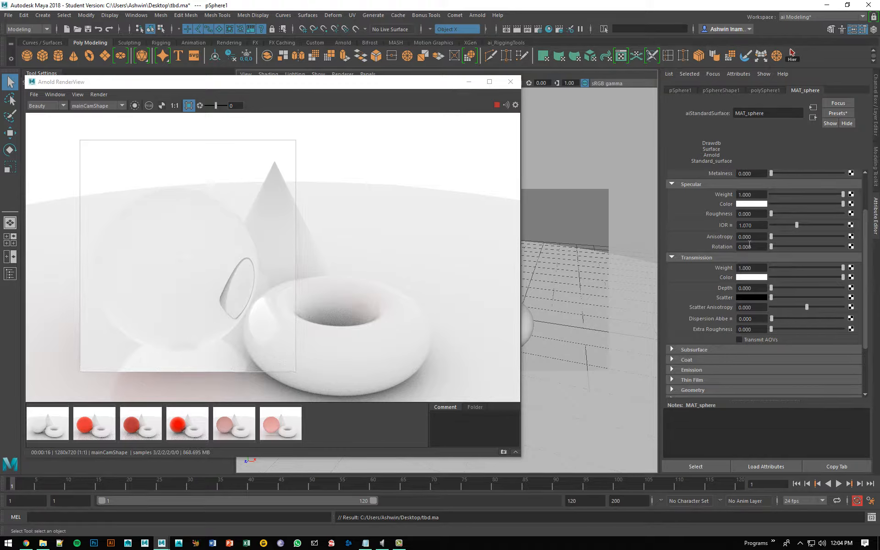
{"action": "scroll", "coordinate": [736, 306], "scroll_direction": "down", "scroll_amount": 3}
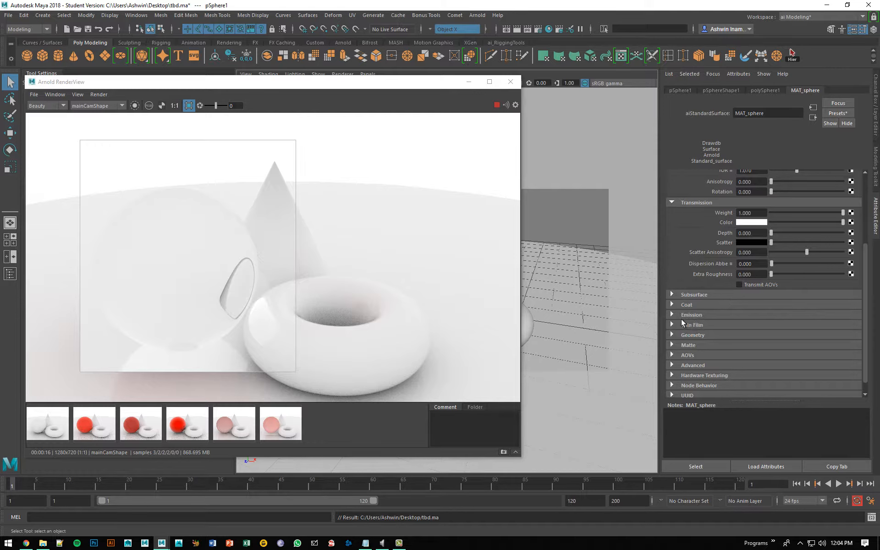
Expand the Geometry section and peek at the Thin Film settings.
{"action": "left_click", "coordinate": [692, 332]}
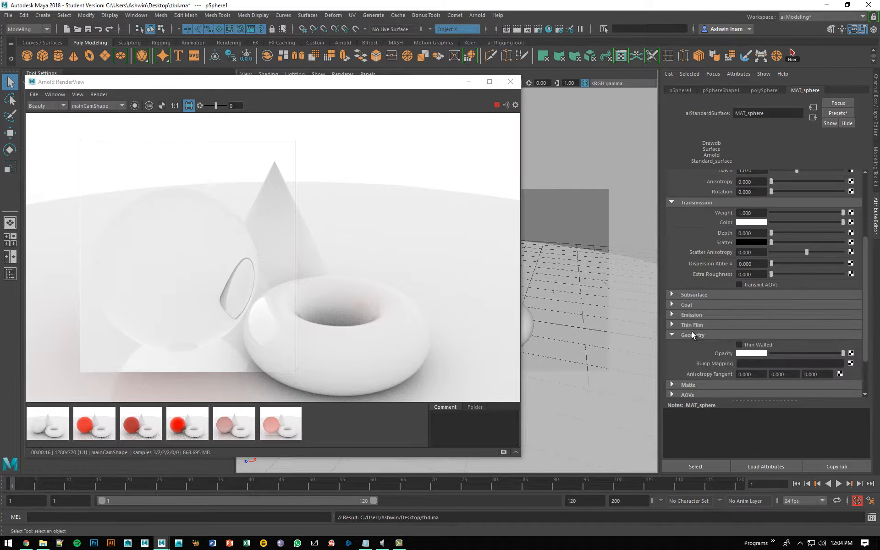
{"action": "left_click", "coordinate": [694, 324]}
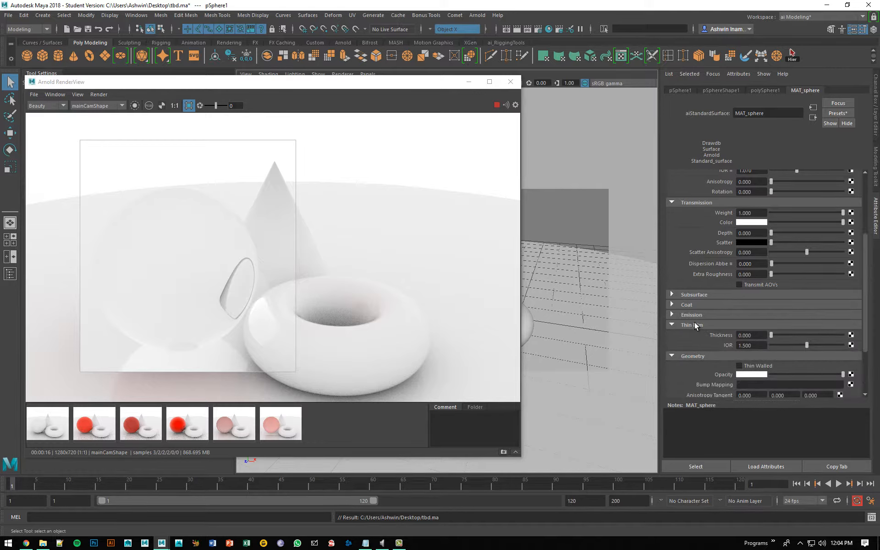
{"action": "left_click", "coordinate": [696, 323]}
{"action": "scroll", "coordinate": [745, 323], "scroll_direction": "down", "scroll_amount": 1}
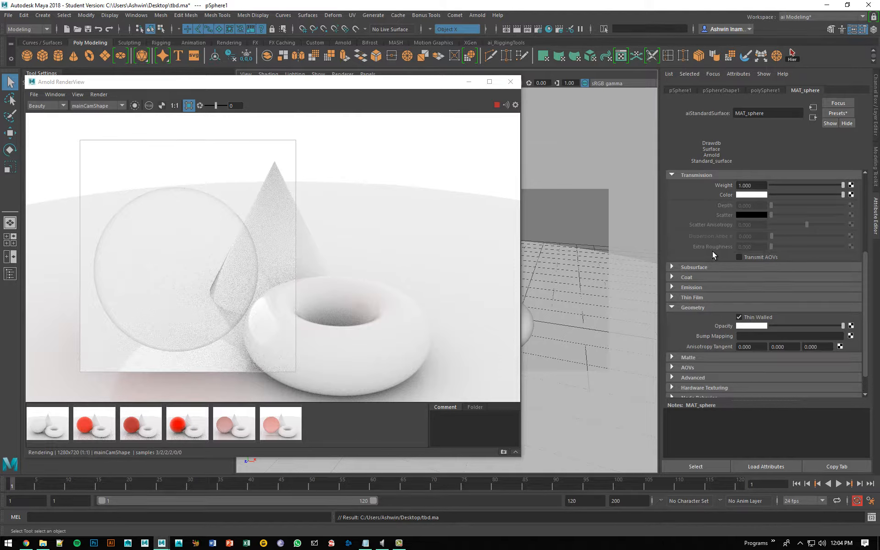
{"action": "scroll", "coordinate": [712, 251], "scroll_direction": "up", "scroll_amount": 2}
{"action": "scroll", "coordinate": [713, 236], "scroll_direction": "up", "scroll_amount": 2}
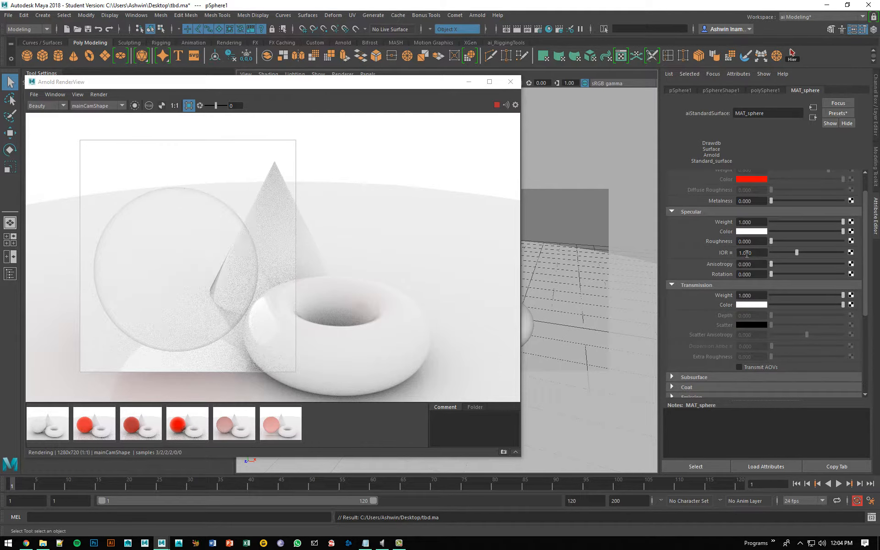
Restore the specular IOR to 1.500 for a clear glass sphere.
{"action": "left_click", "coordinate": [747, 253]}
{"action": "key", "text": "BackSpace"}
{"action": "key", "text": "Delete"}
{"action": "type", "text": "5"}
{"action": "key", "text": "Return"}
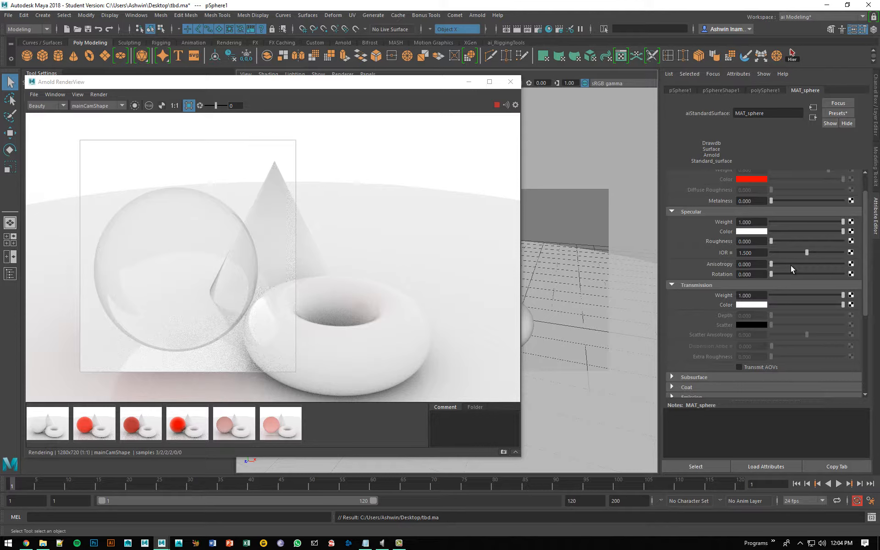
{"action": "scroll", "coordinate": [782, 248], "scroll_direction": "down", "scroll_amount": 3}
Turn off thin walled and make the transmission colour yellow for yellow glass.
{"action": "left_click", "coordinate": [740, 335]}
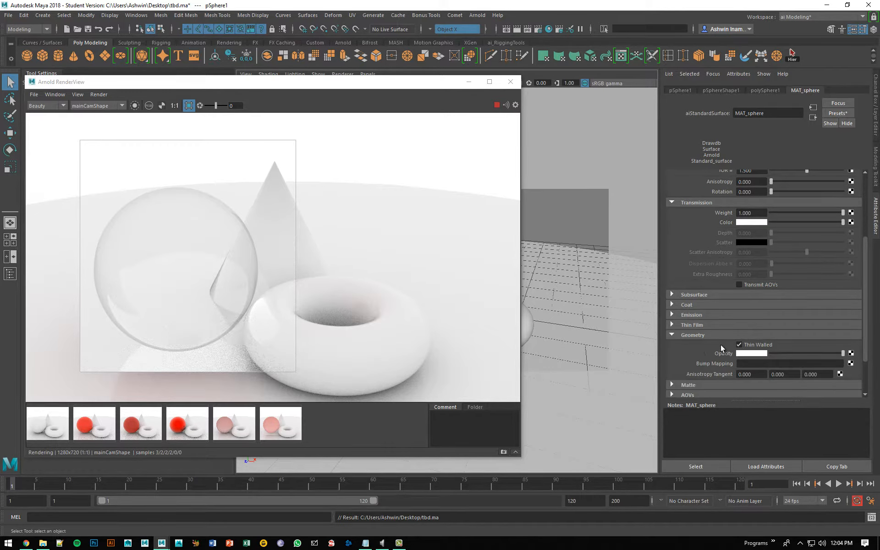
{"action": "left_click", "coordinate": [739, 345]}
{"action": "scroll", "coordinate": [813, 269], "scroll_direction": "up", "scroll_amount": 2}
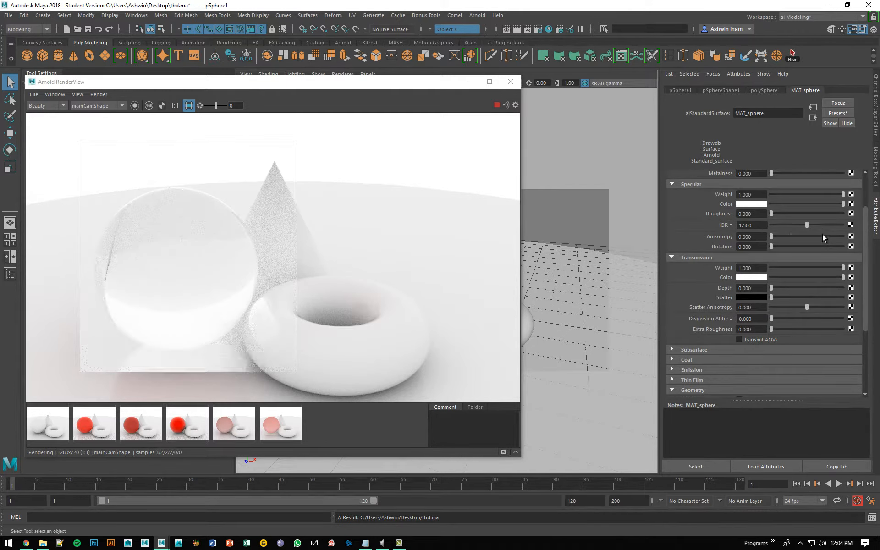
{"action": "left_click", "coordinate": [746, 278]}
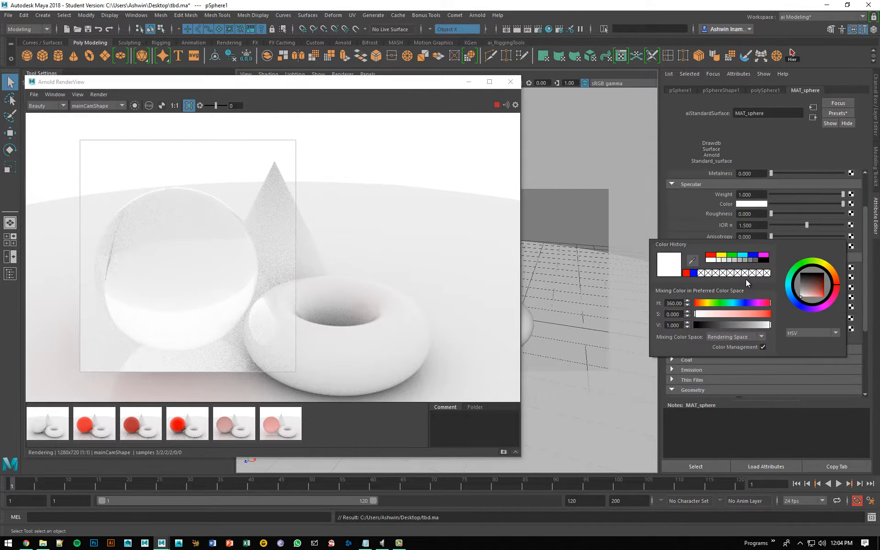
{"action": "left_click", "coordinate": [721, 255]}
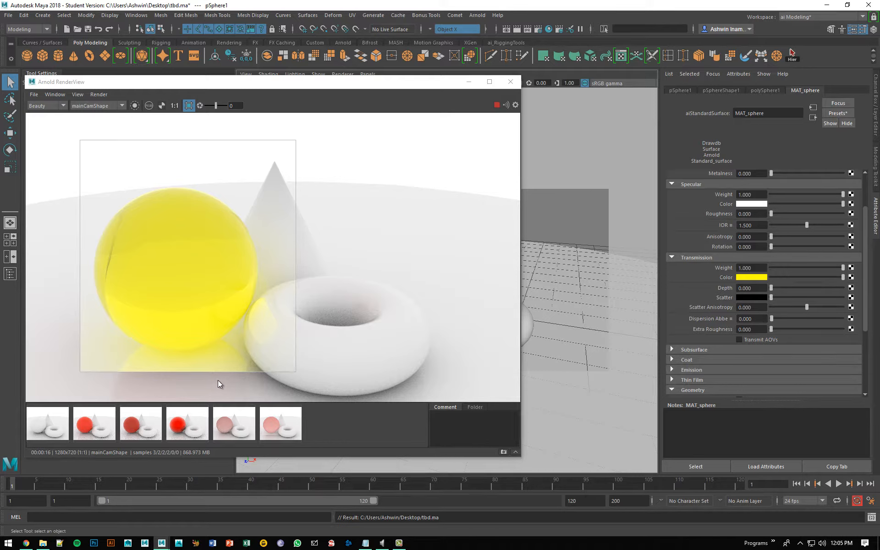
Set the transmission colour to red from the colour history and darken its value.
{"action": "left_click", "coordinate": [751, 277]}
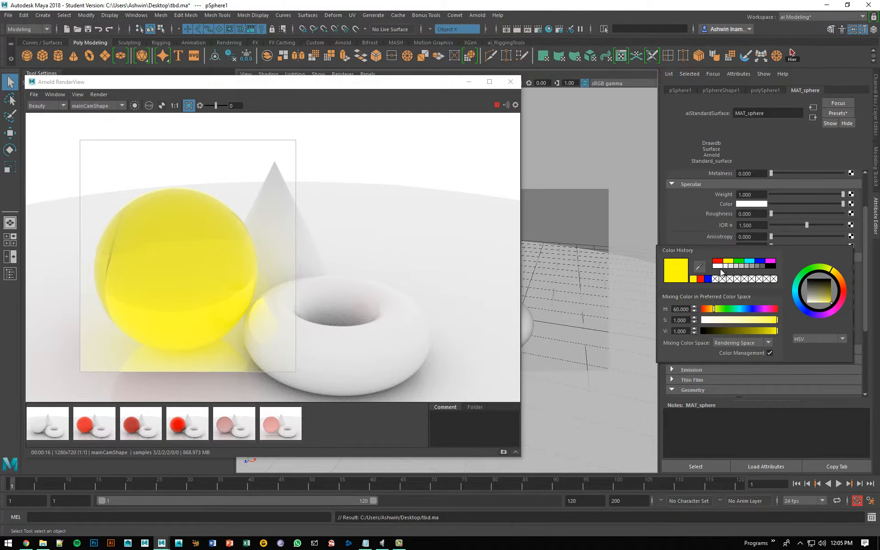
{"action": "left_click", "coordinate": [719, 267]}
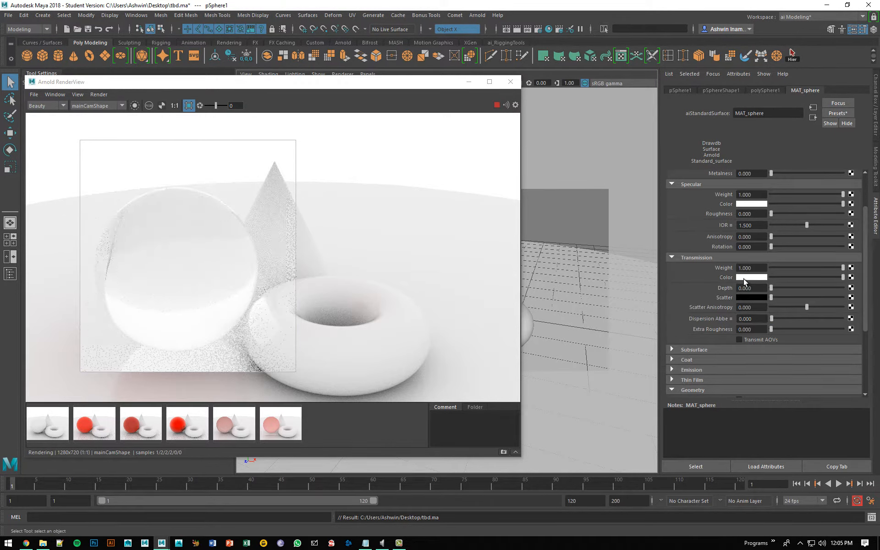
{"action": "left_click", "coordinate": [747, 275]}
{"action": "left_click", "coordinate": [712, 254]}
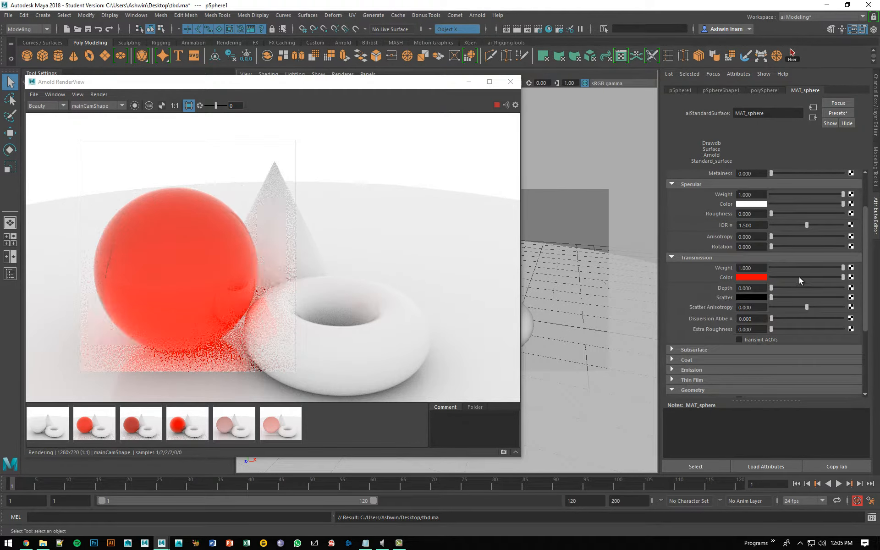
{"action": "left_click_drag", "start_coordinate": [799, 277], "coordinate": [830, 278]}
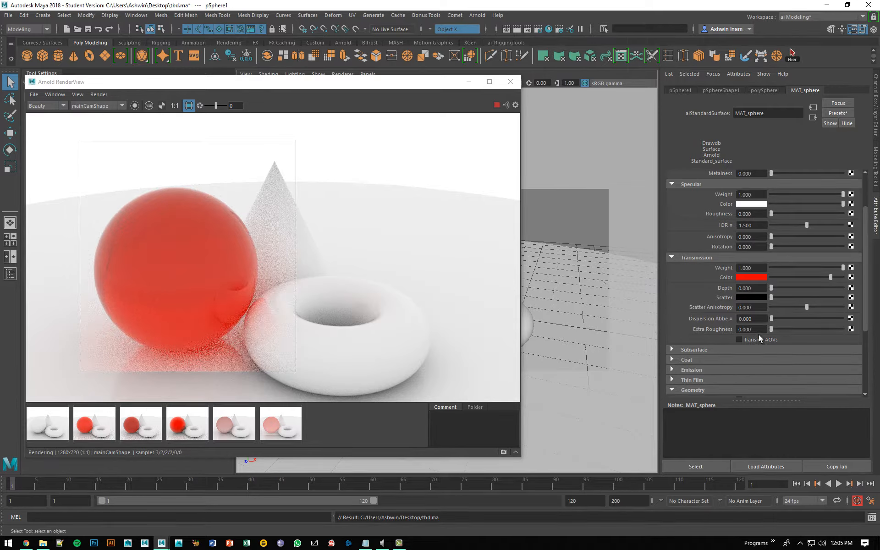
Raise Extra Roughness to 1.000 so the red glass looks frosted.
{"action": "left_click_drag", "start_coordinate": [773, 330], "coordinate": [843, 329]}
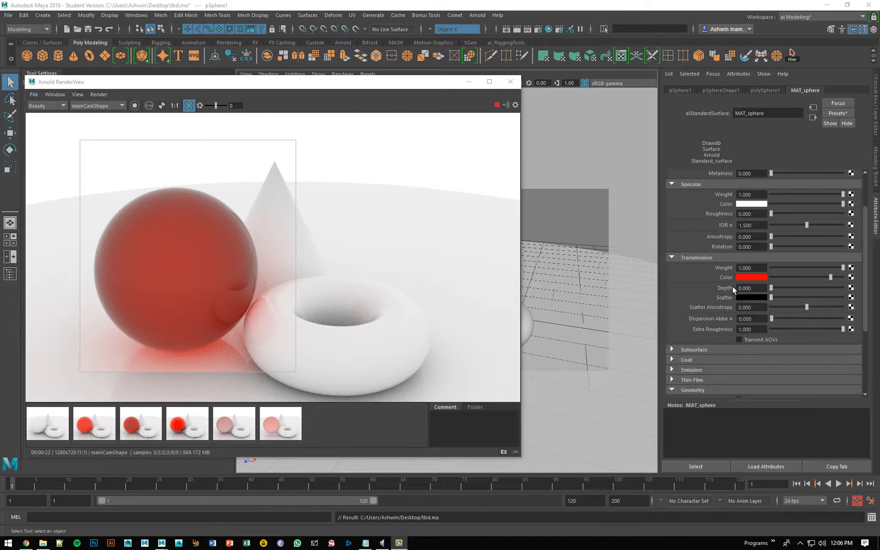
Drop Transmission Weight to 0 making the red sphere opaque, then reveal the Emission settings.
{"action": "left_click_drag", "start_coordinate": [784, 266], "coordinate": [760, 267]}
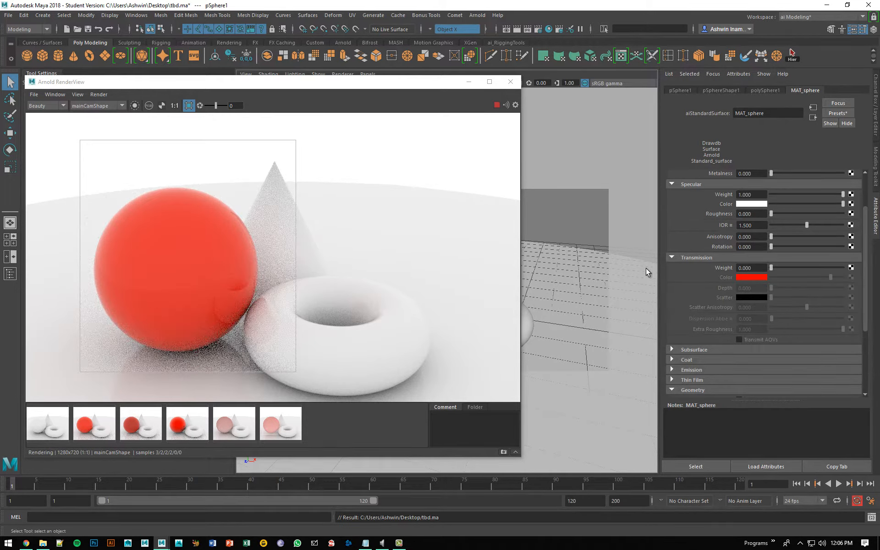
{"action": "left_click", "coordinate": [670, 258]}
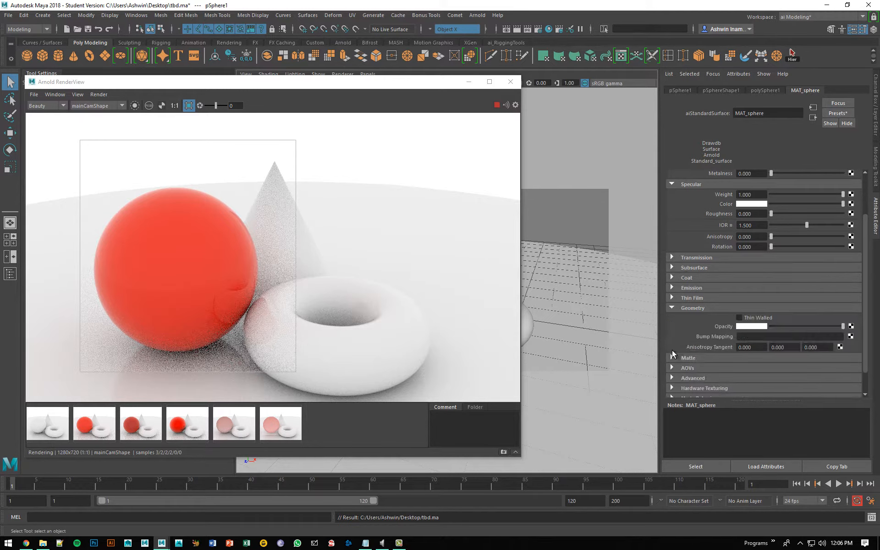
{"action": "left_click", "coordinate": [672, 307]}
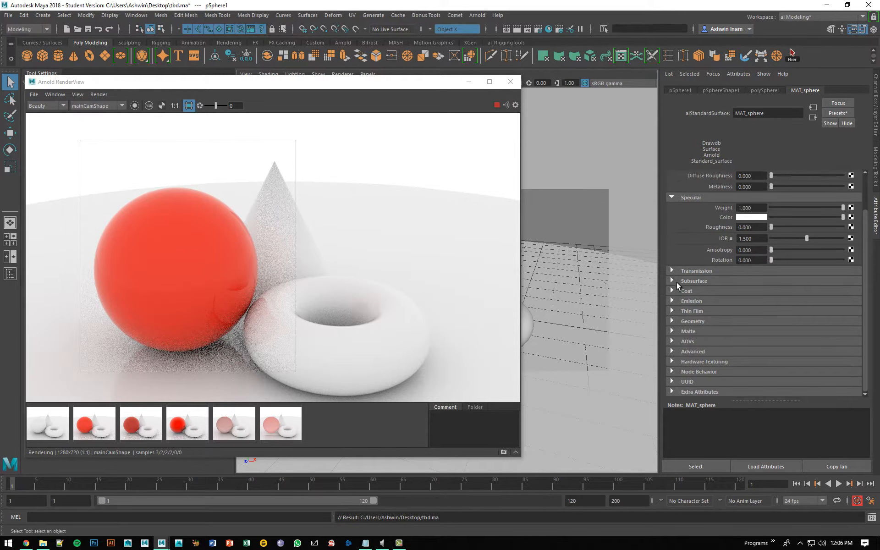
{"action": "left_click", "coordinate": [672, 300]}
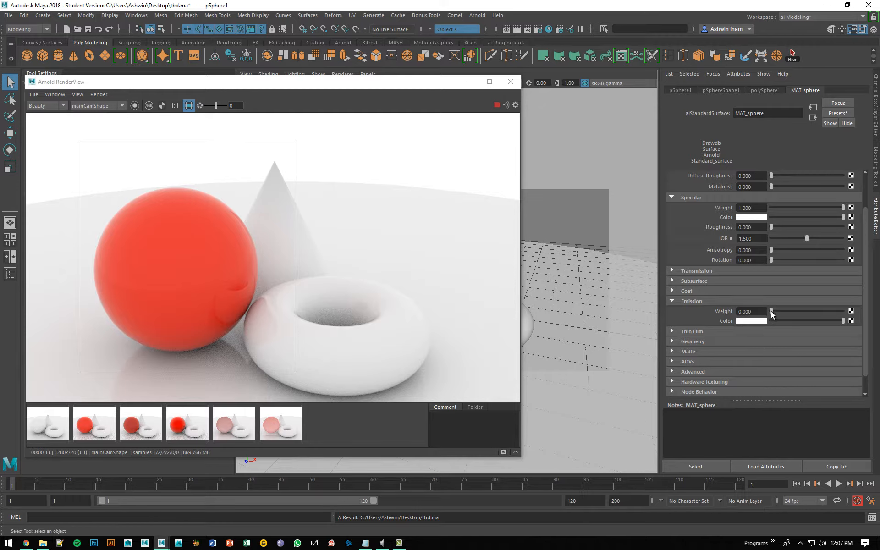
Raise Emission Weight from 0 up to 1.000 so the sphere glows pure white.
{"action": "left_click_drag", "start_coordinate": [773, 312], "coordinate": [779, 312]}
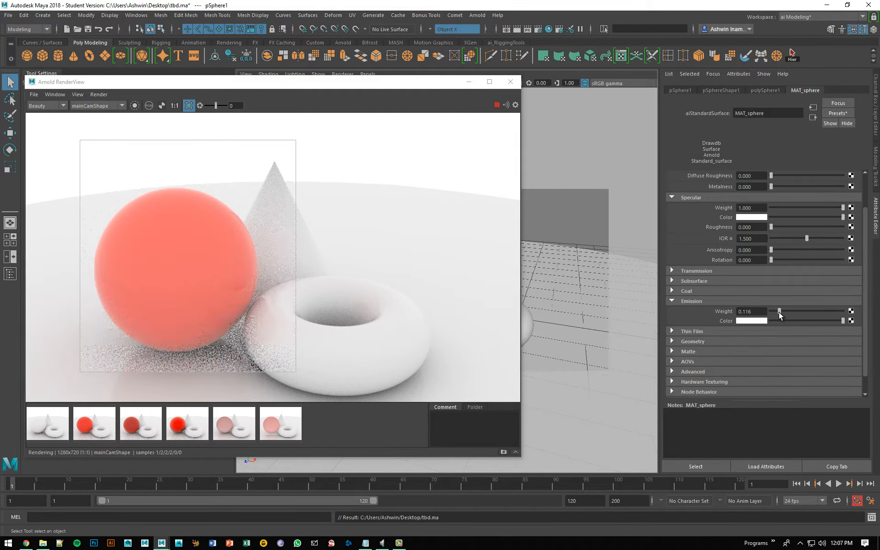
{"action": "left_click_drag", "start_coordinate": [780, 311], "coordinate": [790, 311]}
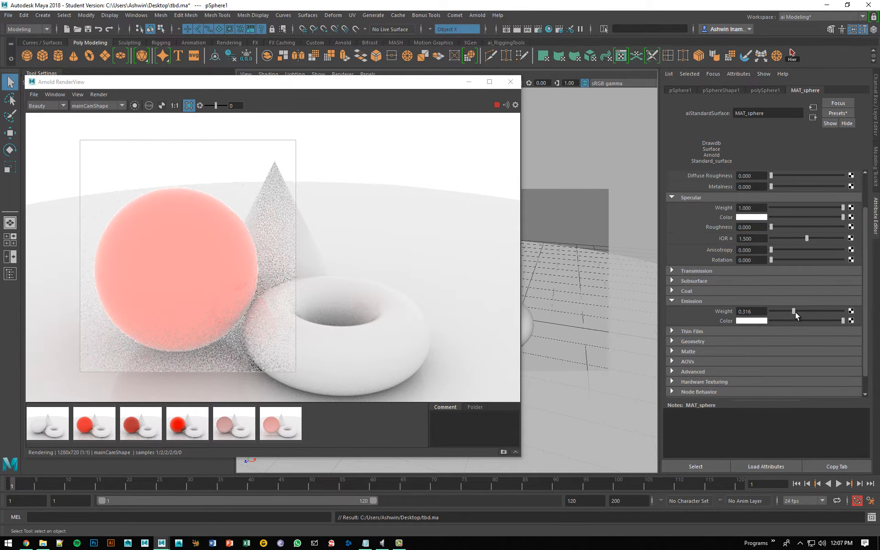
{"action": "left_click_drag", "start_coordinate": [807, 310], "coordinate": [871, 315]}
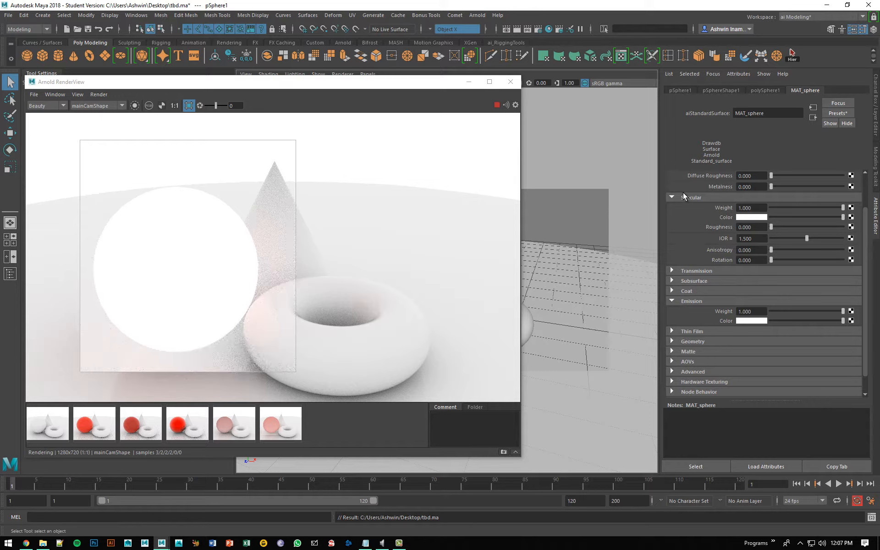
Set the emission colour to blue from the colour history.
{"action": "left_click", "coordinate": [749, 320]}
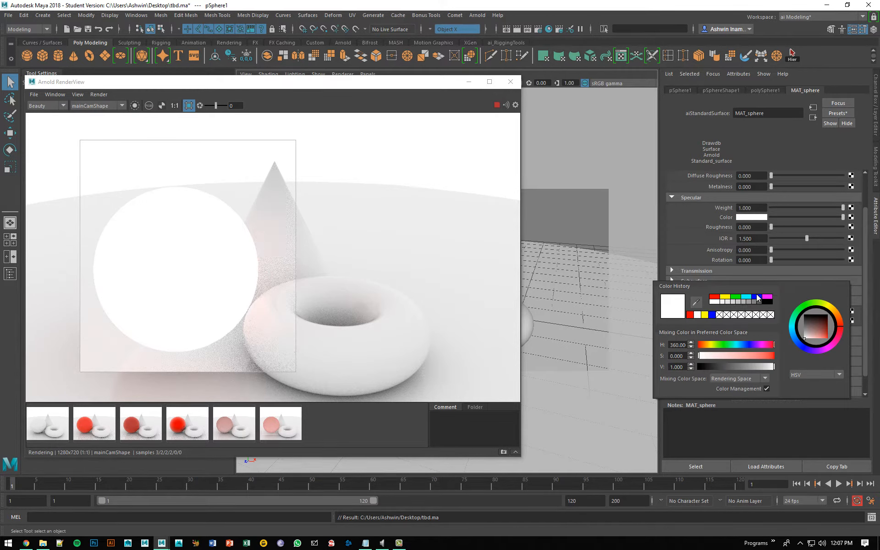
{"action": "left_click", "coordinate": [756, 297]}
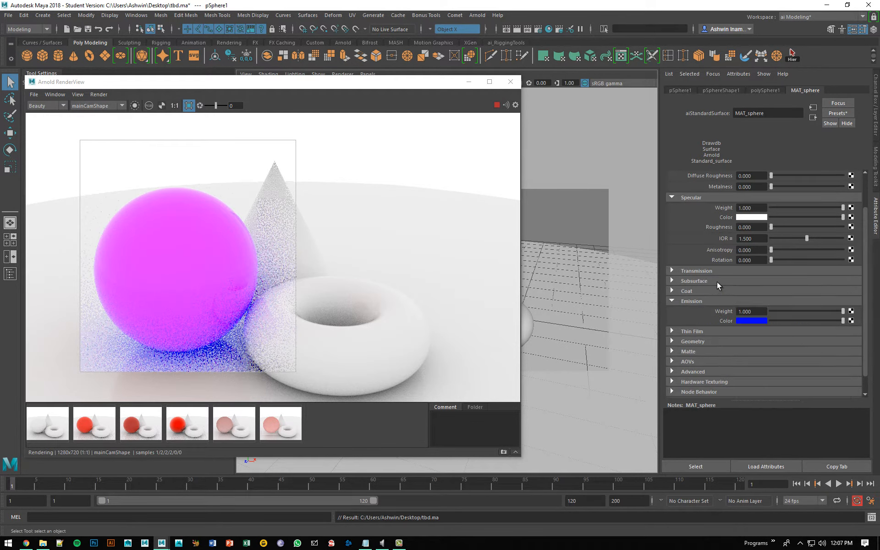
{"action": "right_click", "coordinate": [709, 238]}
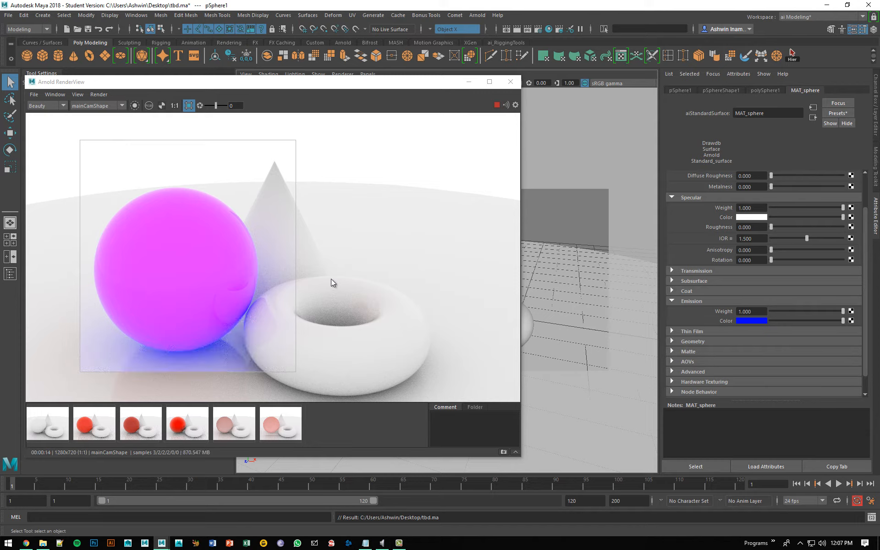
Change the emission colour to yellow so the sphere glows bright yellow.
{"action": "left_click", "coordinate": [742, 320]}
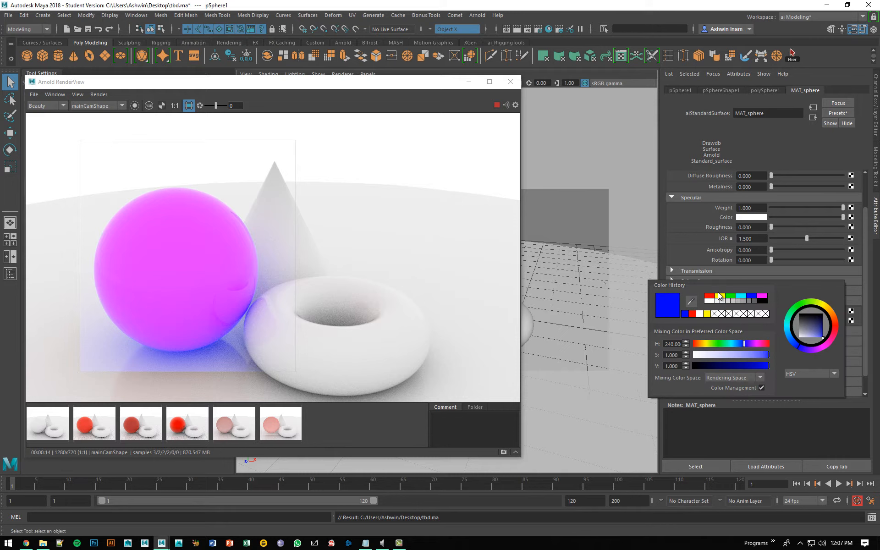
{"action": "left_click", "coordinate": [721, 296]}
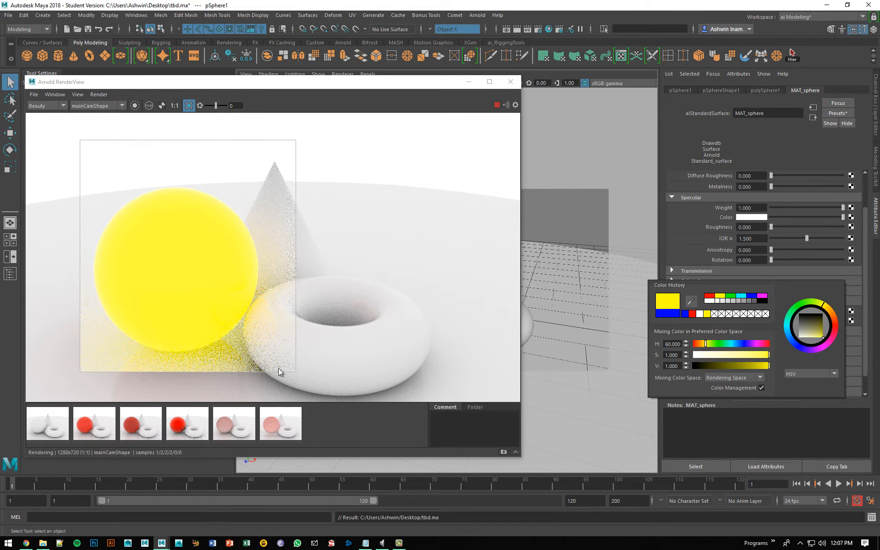